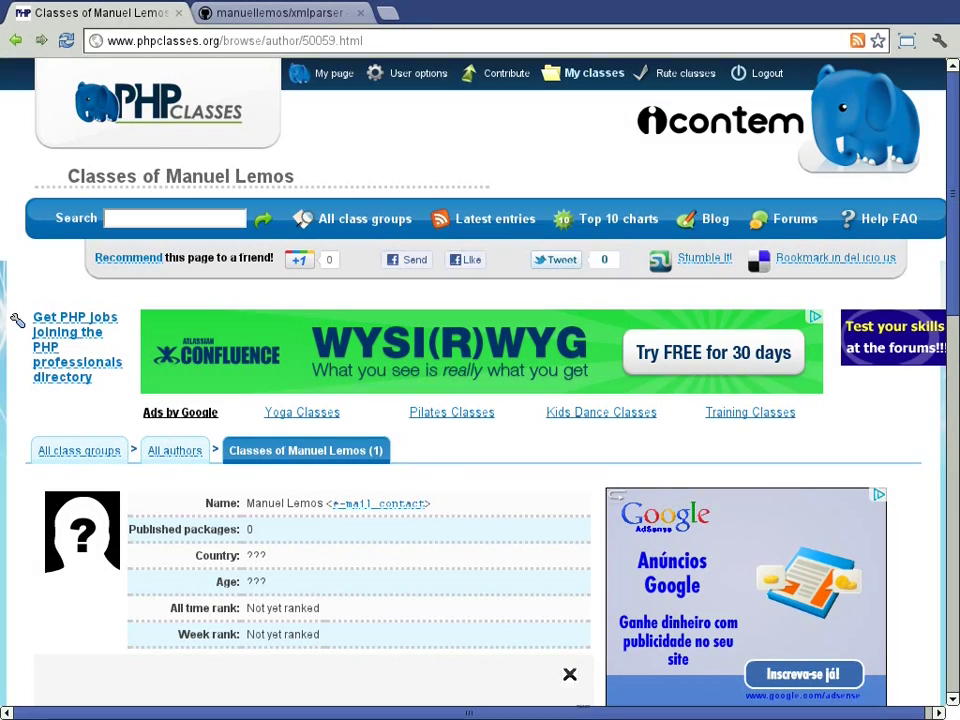
Open the XML Parser class package and go to its repository import page.
{"action": "scroll", "coordinate": [418, 542], "scroll_direction": "down", "scroll_amount": 2}
{"action": "scroll", "coordinate": [418, 543], "scroll_direction": "down", "scroll_amount": 3}
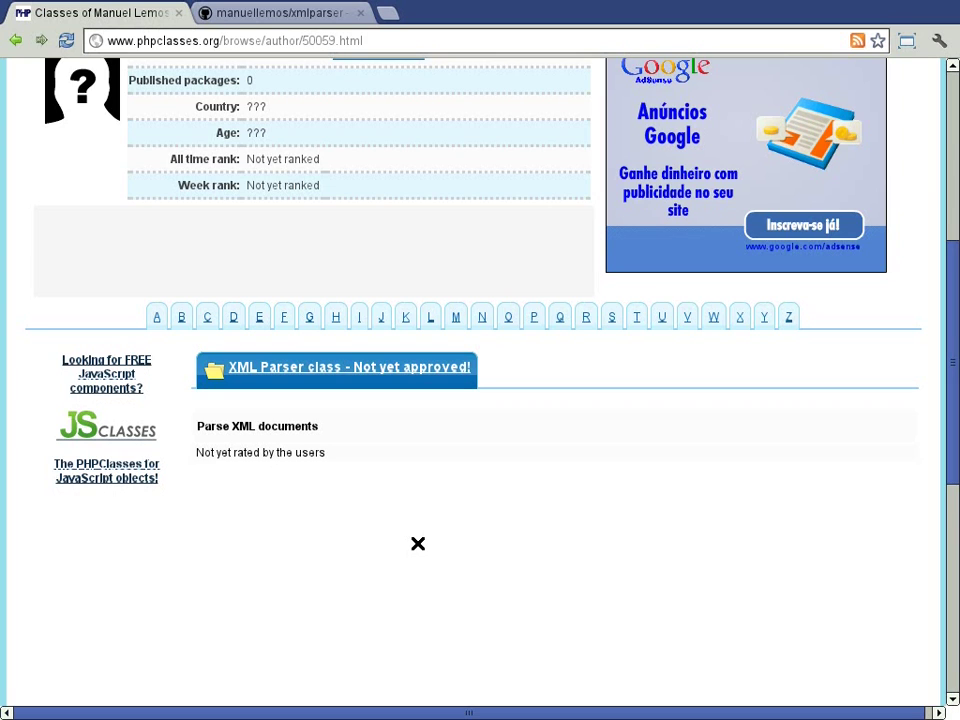
{"action": "left_click", "coordinate": [387, 370]}
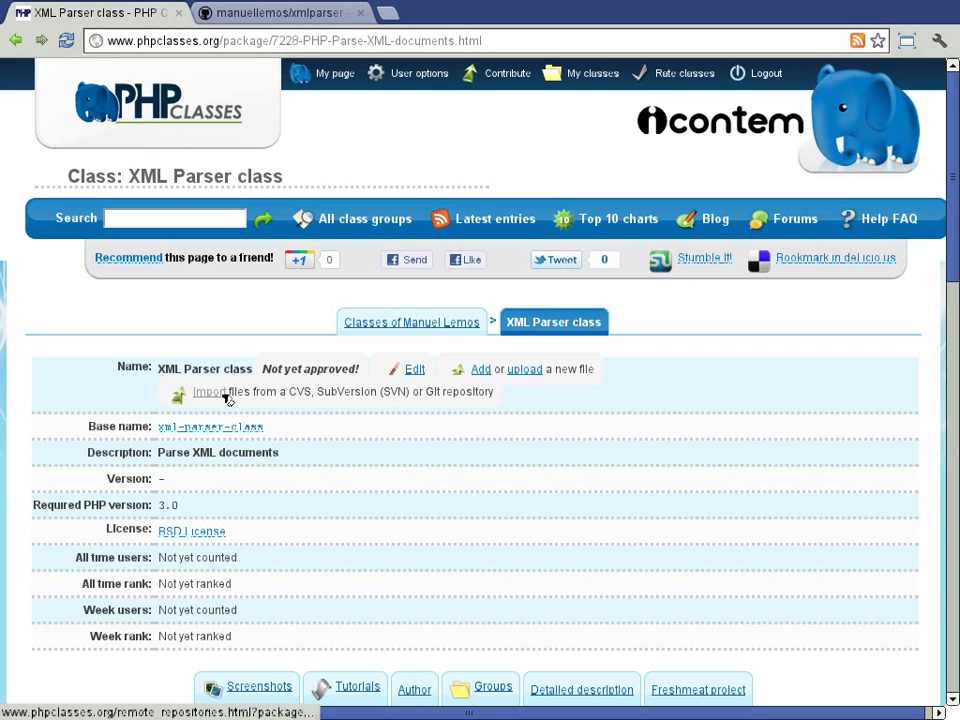
{"action": "left_click", "coordinate": [212, 394]}
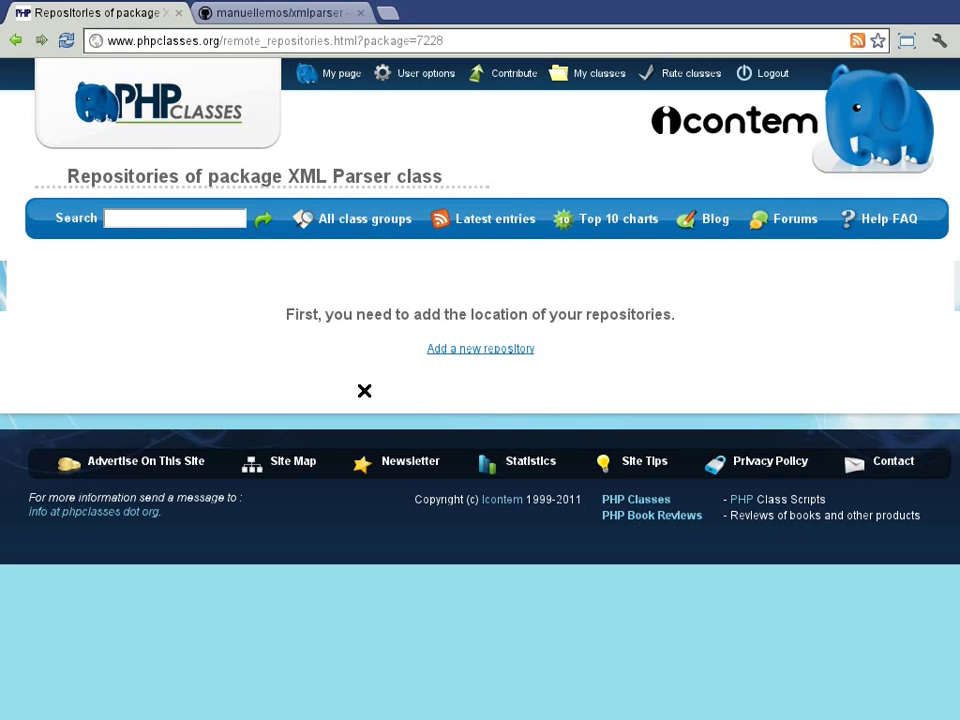
Start a new repository named 'XML Parser at GitHub'.
{"action": "left_click", "coordinate": [456, 349]}
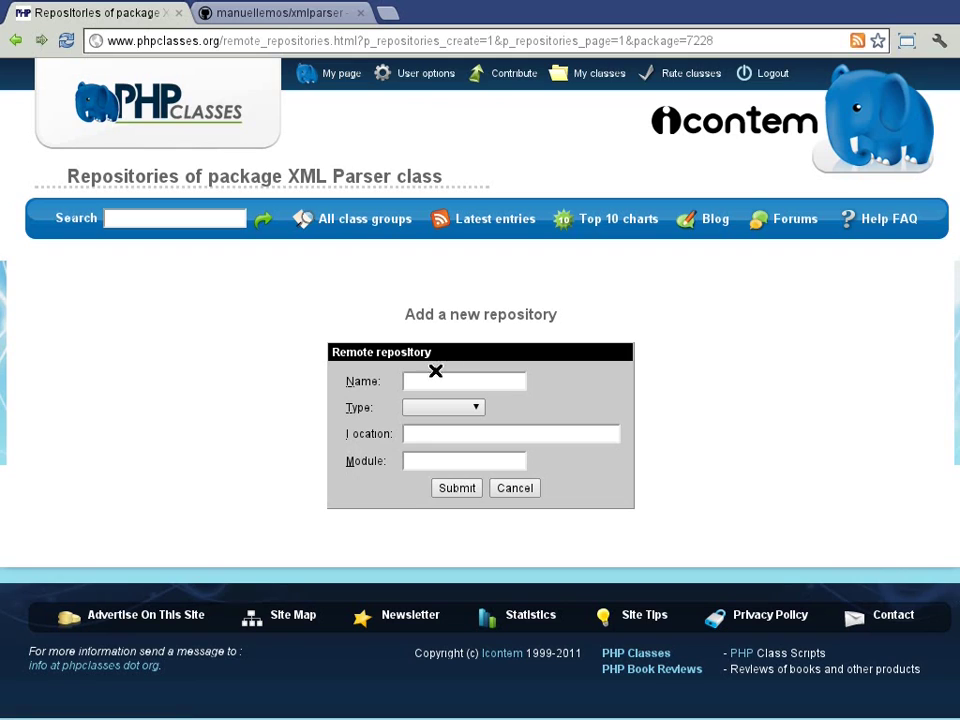
{"action": "left_click", "coordinate": [438, 381]}
{"action": "type", "text": "XML "}
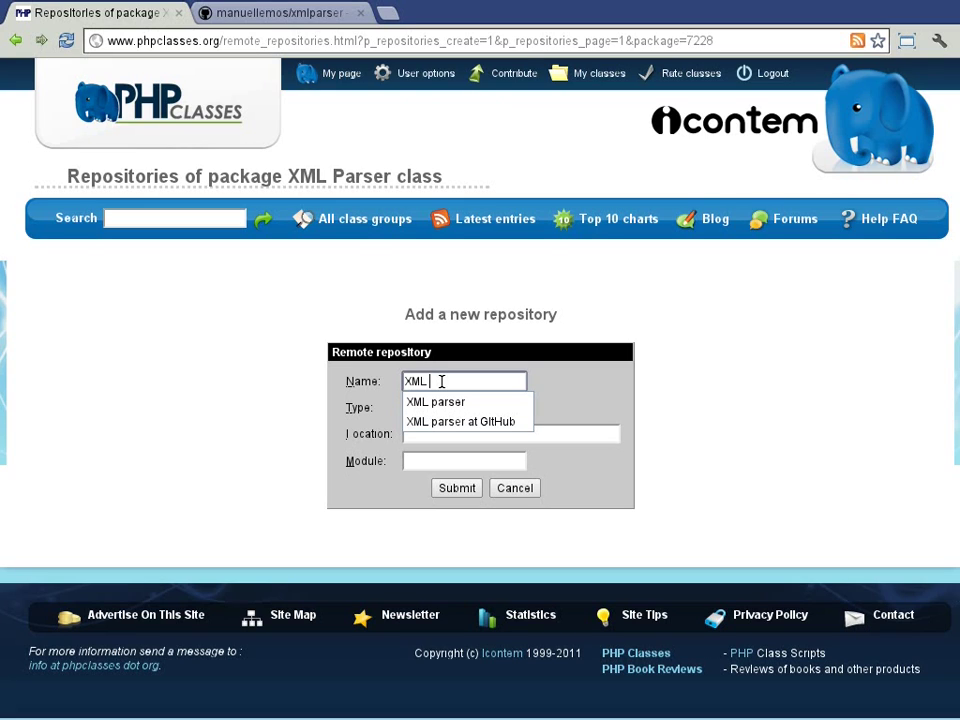
{"action": "type", "text": "Parser at"}
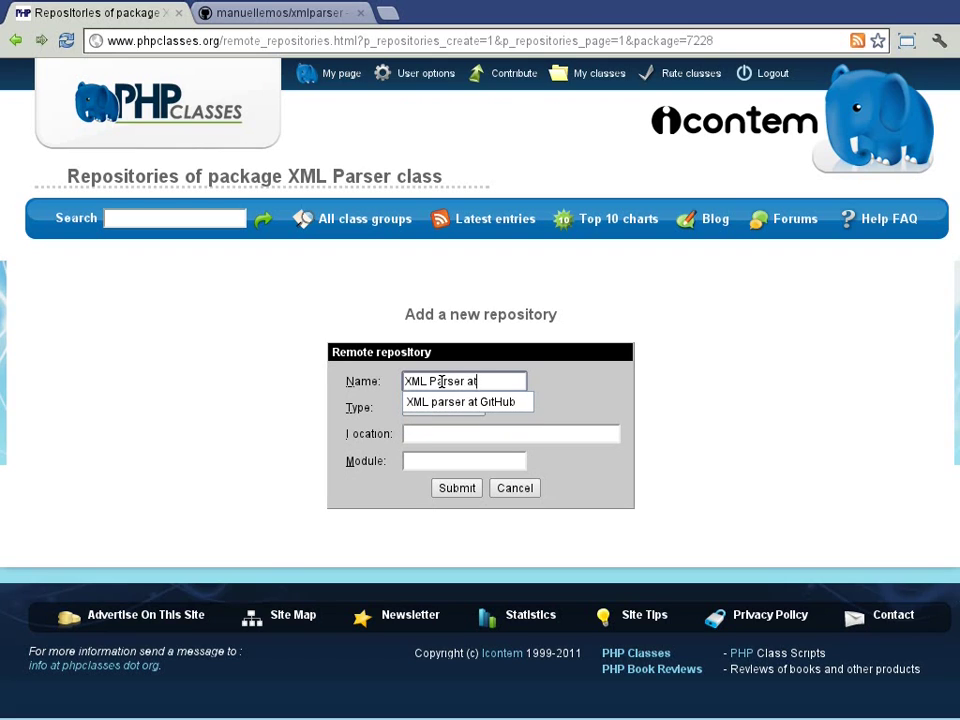
{"action": "type", "text": " GitHub"}
{"action": "key", "text": "Tab"}
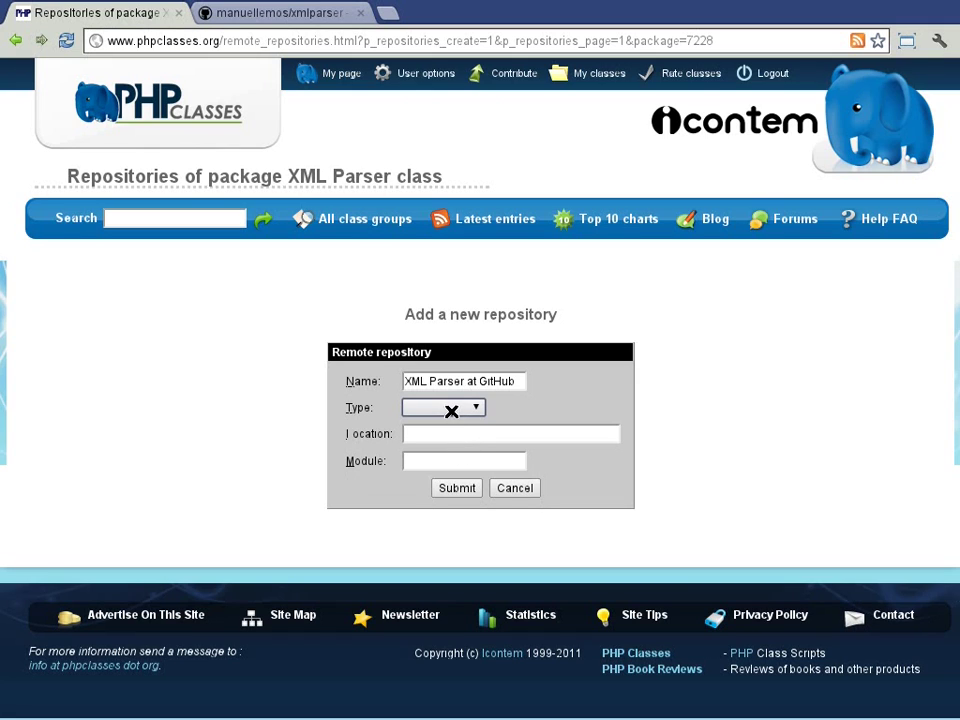
Set the repository type to Git and paste the GitHub URL as its location.
{"action": "left_click", "coordinate": [451, 408]}
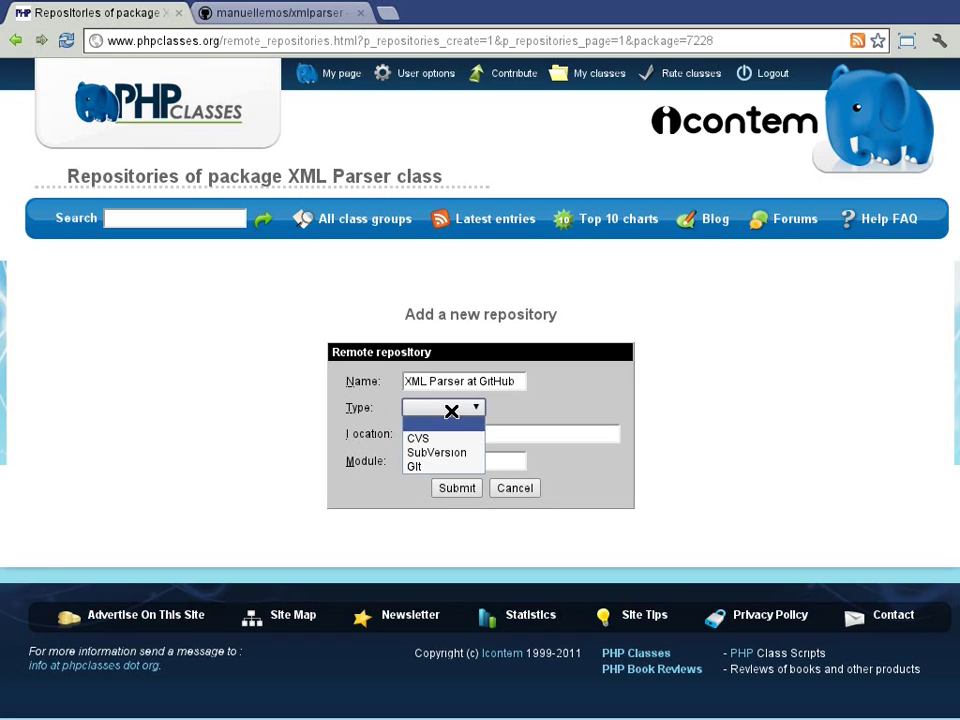
{"action": "left_click", "coordinate": [432, 466]}
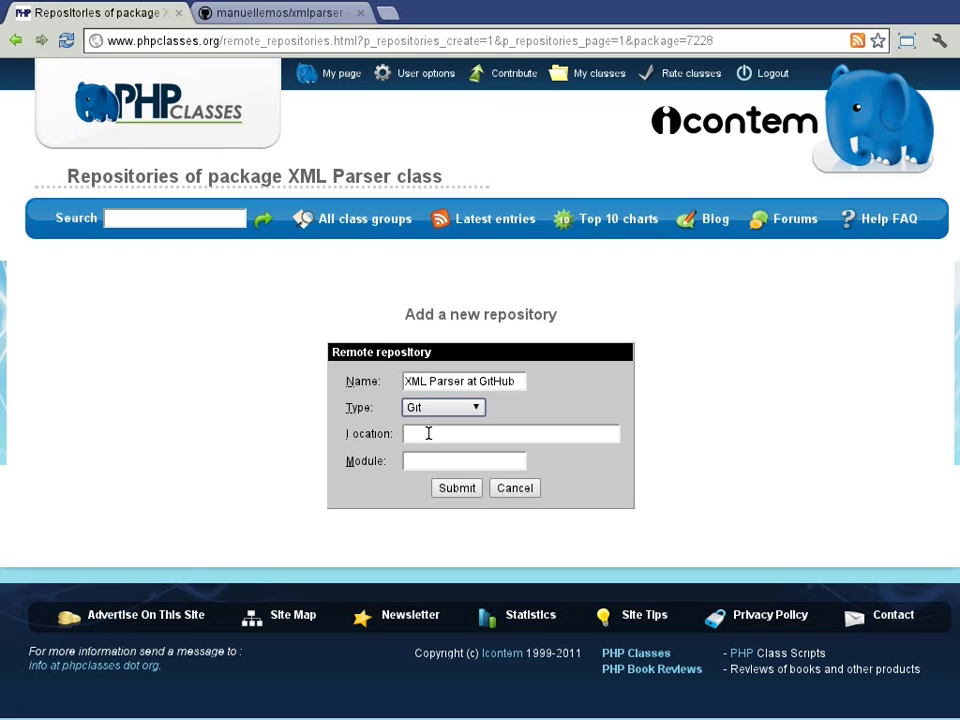
{"action": "left_click", "coordinate": [428, 433]}
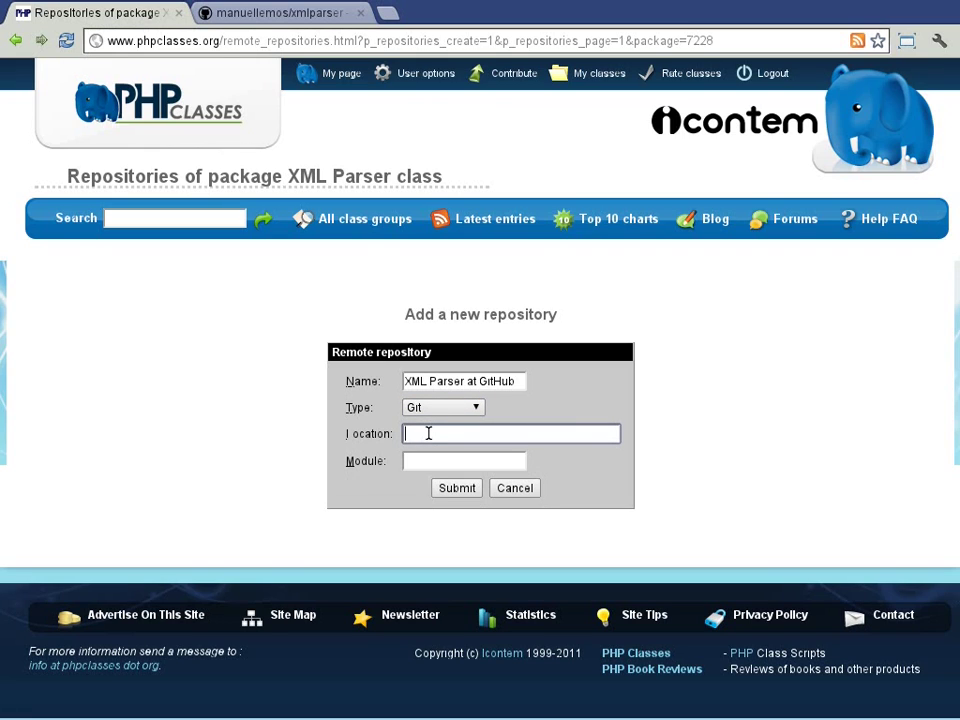
{"action": "key", "text": "ctrl+v"}
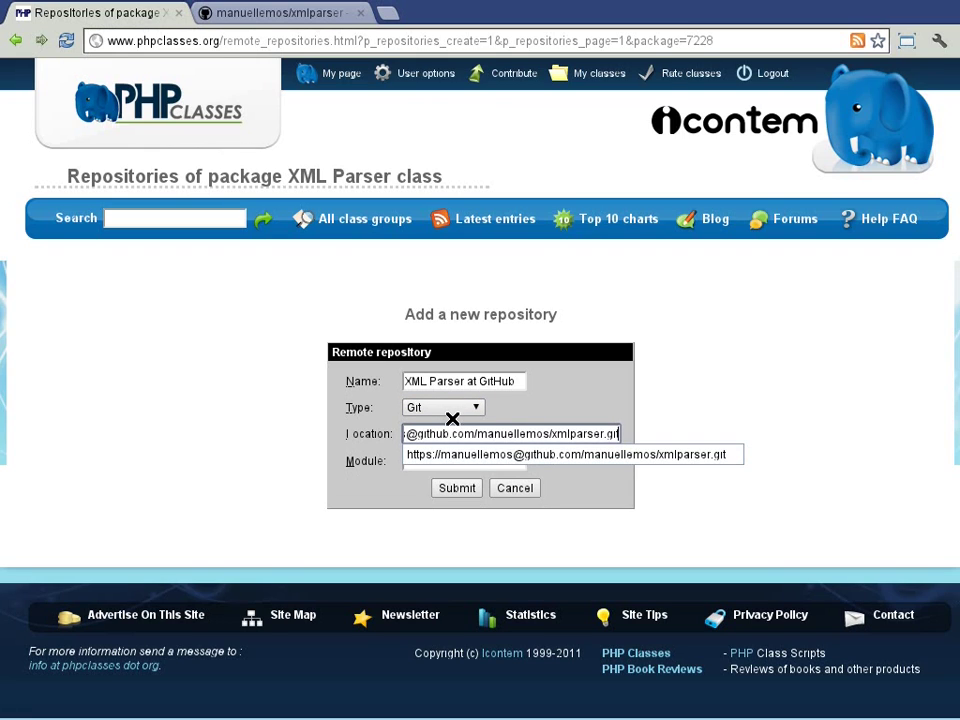
{"action": "key", "text": "Tab"}
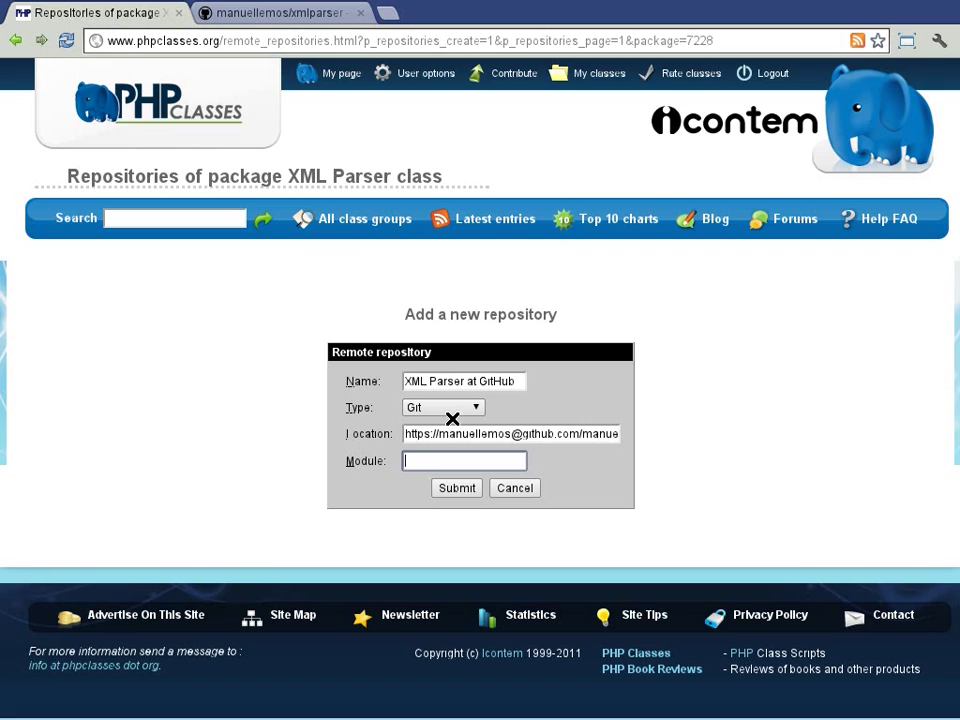
Submit the XML Parser at GitHub repository and go to import its files.
{"action": "left_click", "coordinate": [463, 490]}
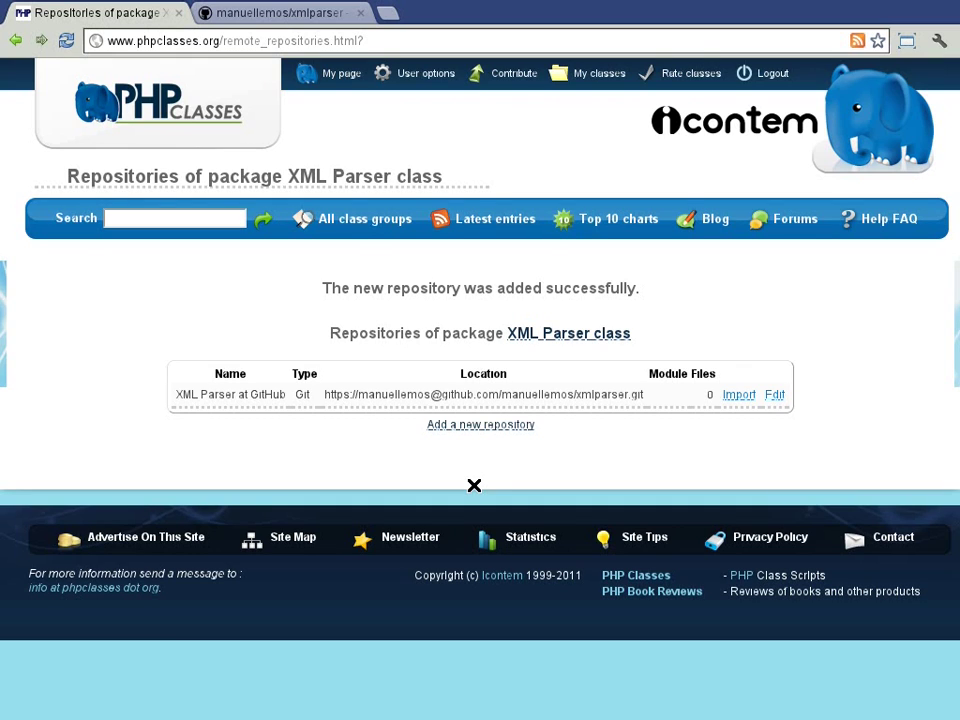
{"action": "left_click", "coordinate": [748, 395]}
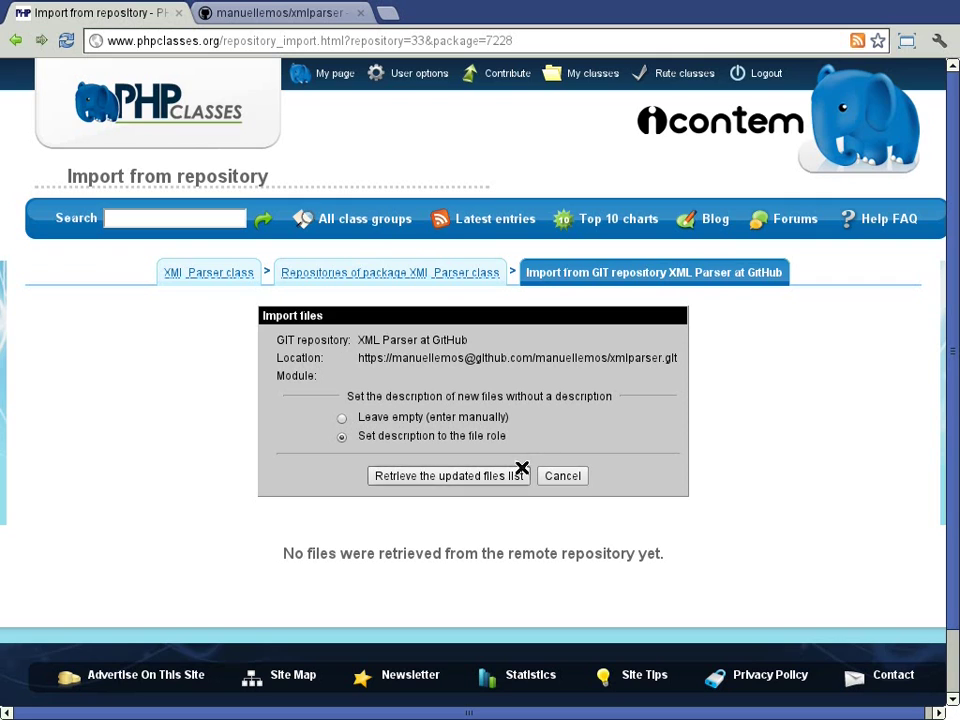
{"action": "left_click", "coordinate": [491, 477]}
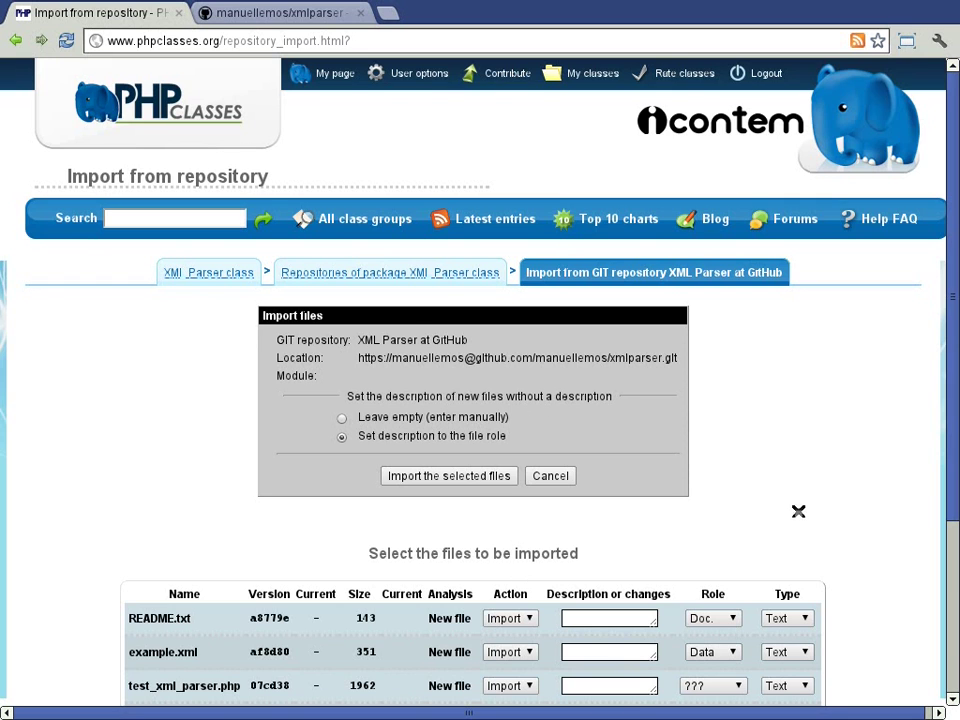
{"action": "scroll", "coordinate": [797, 510], "scroll_direction": "down", "scroll_amount": 3}
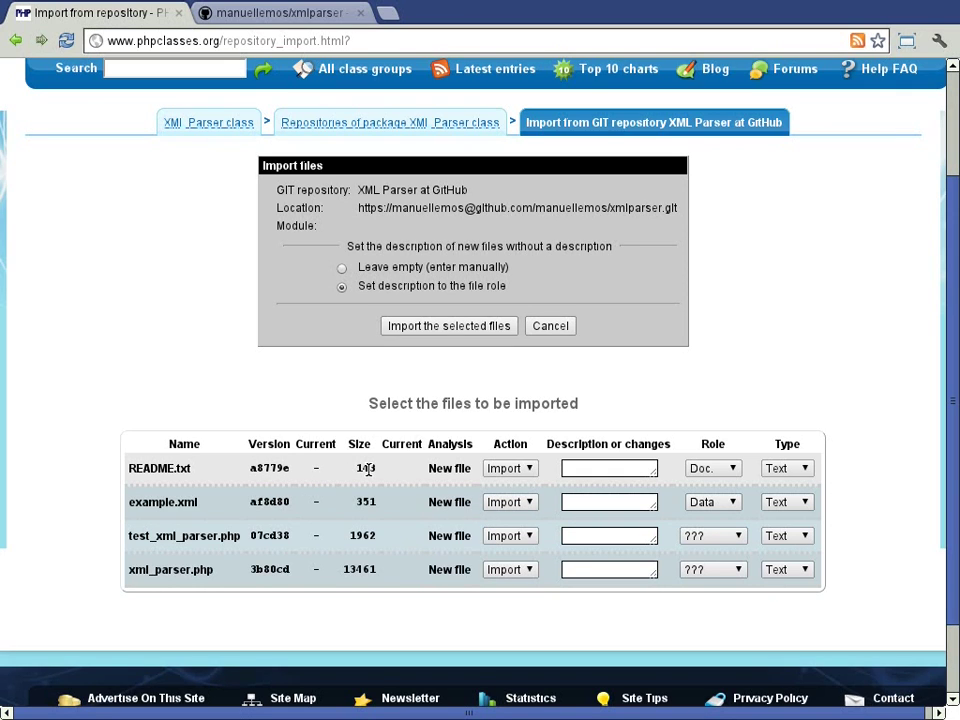
{"action": "scroll", "coordinate": [367, 468], "scroll_direction": "down", "scroll_amount": 2}
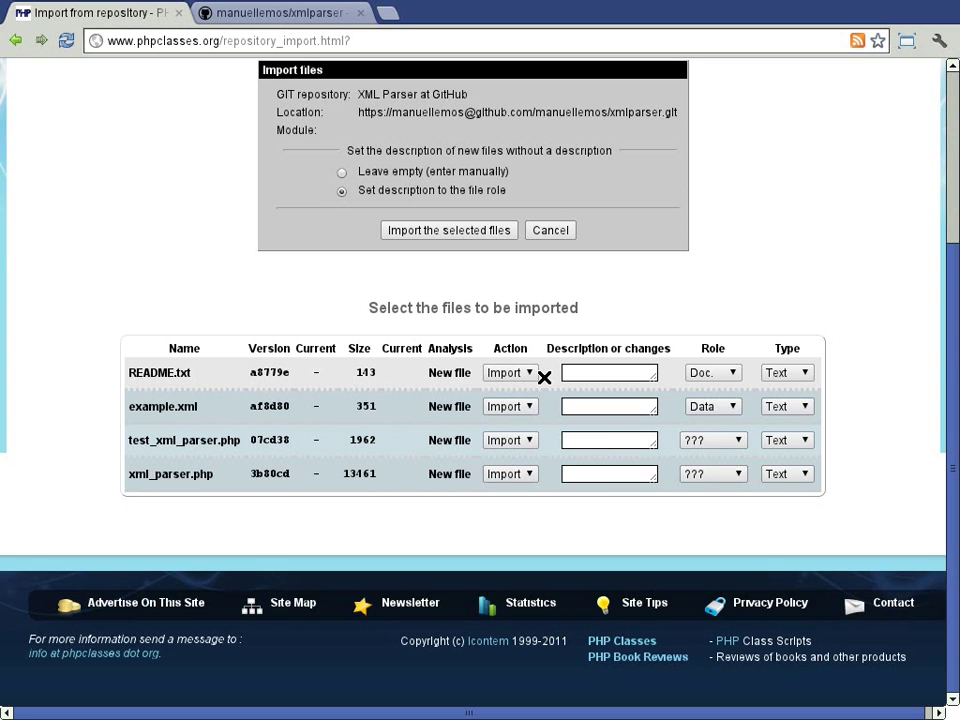
{"action": "left_click", "coordinate": [524, 374]}
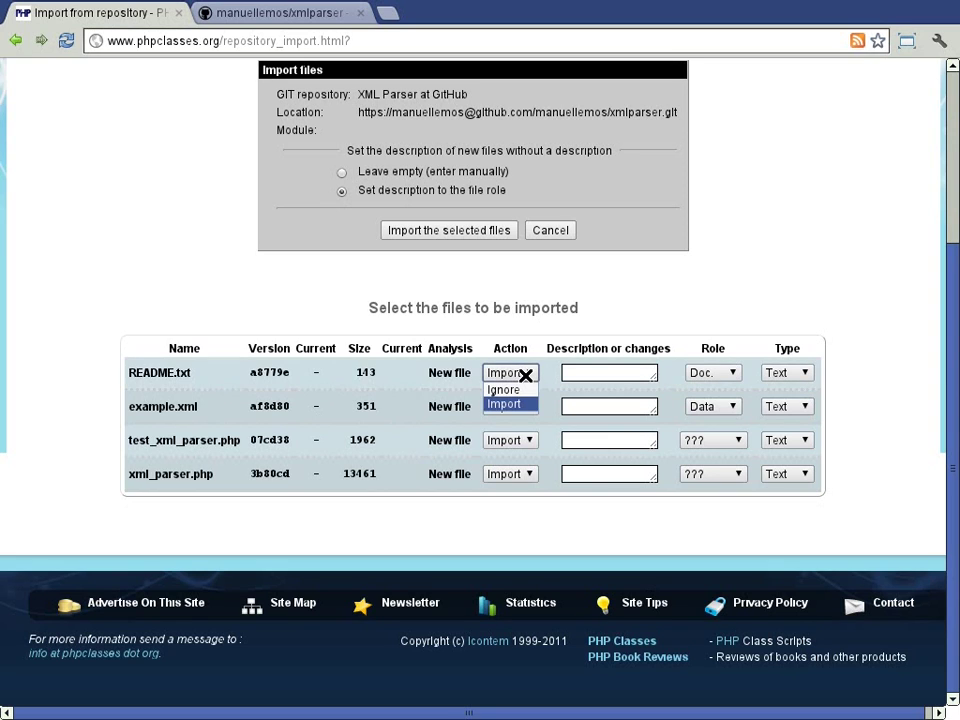
{"action": "left_click", "coordinate": [510, 389]}
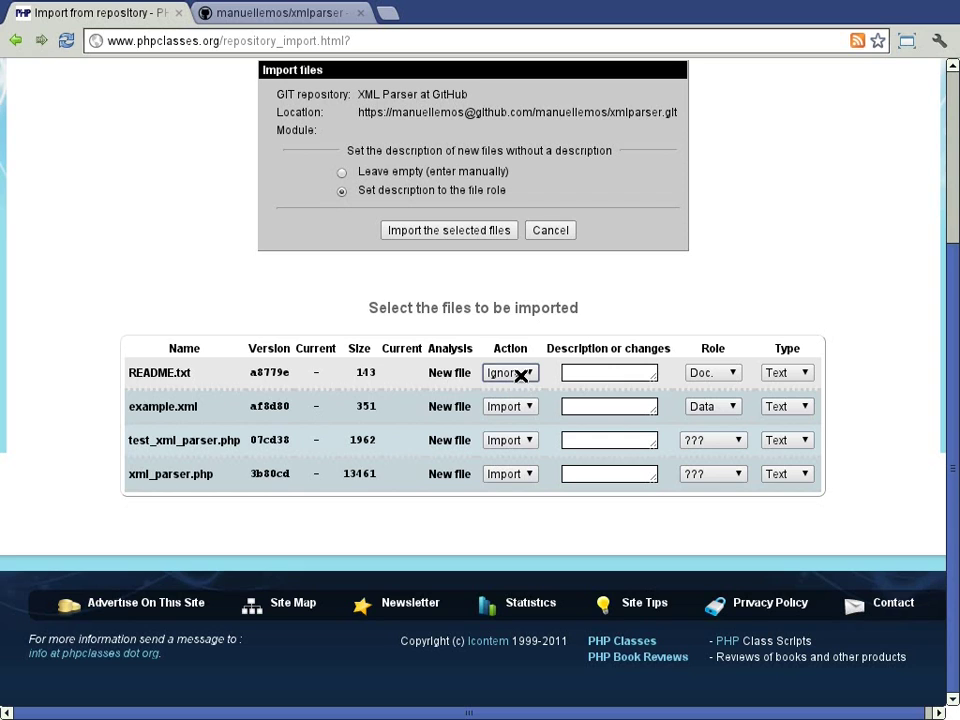
{"action": "left_click", "coordinate": [520, 373]}
{"action": "left_click", "coordinate": [517, 402]}
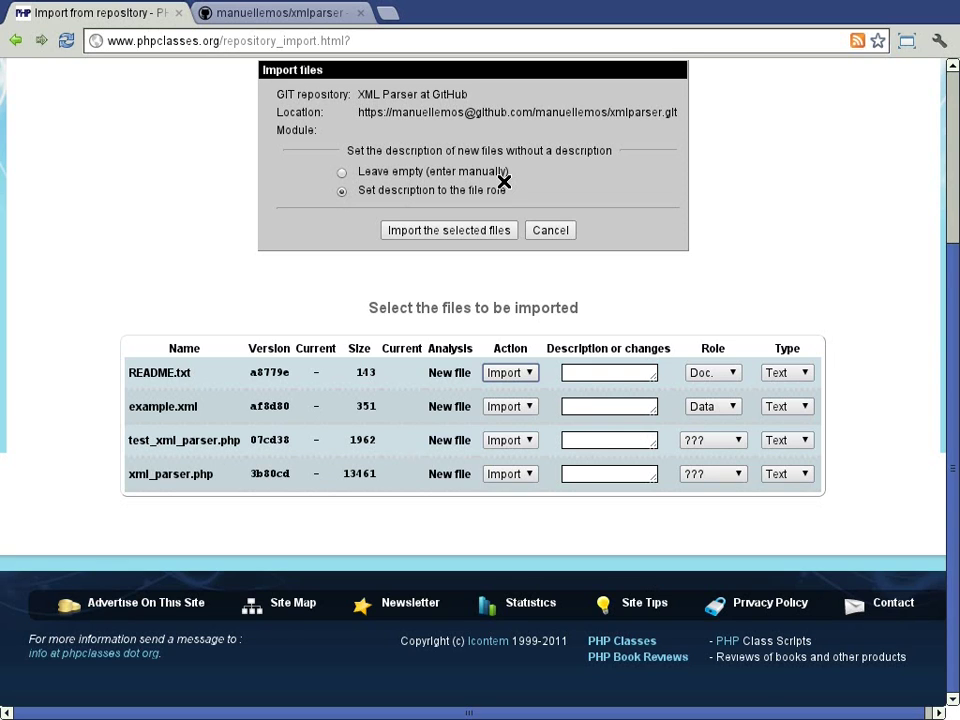
{"action": "left_click", "coordinate": [395, 174]}
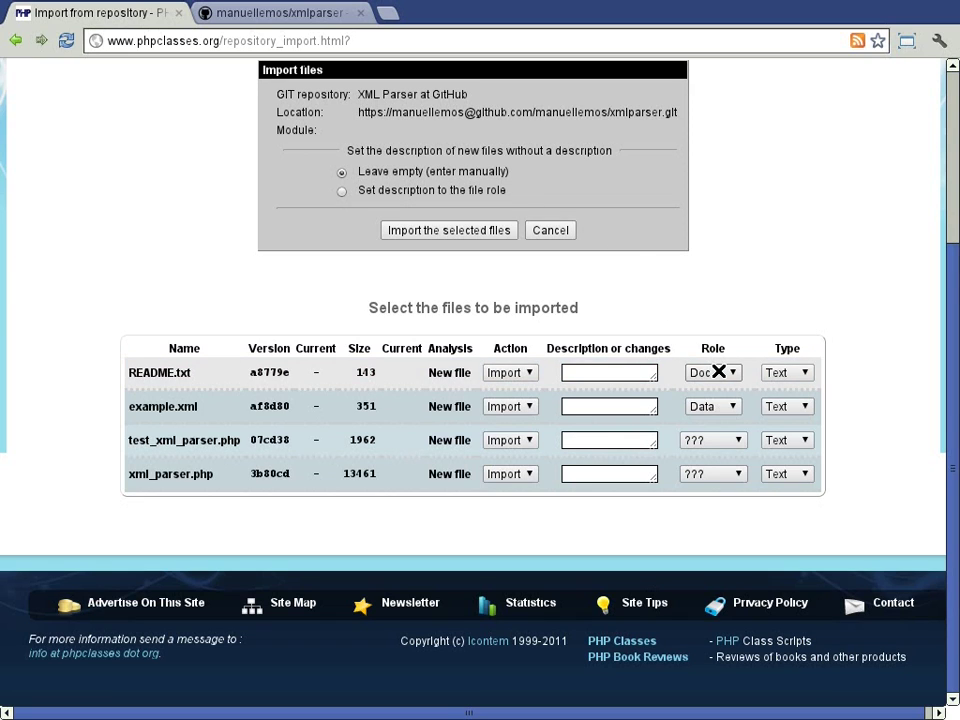
{"action": "left_click", "coordinate": [405, 188]}
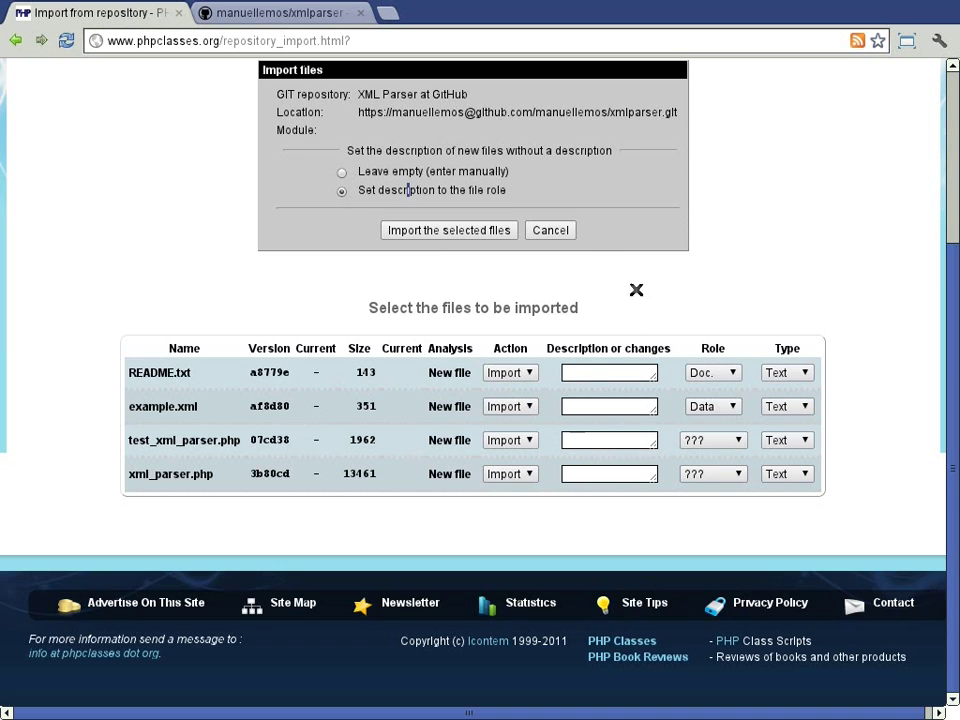
Make test_xml_parser.php an Example and xml_parser.php the Class, then import the four files.
{"action": "left_click", "coordinate": [714, 440]}
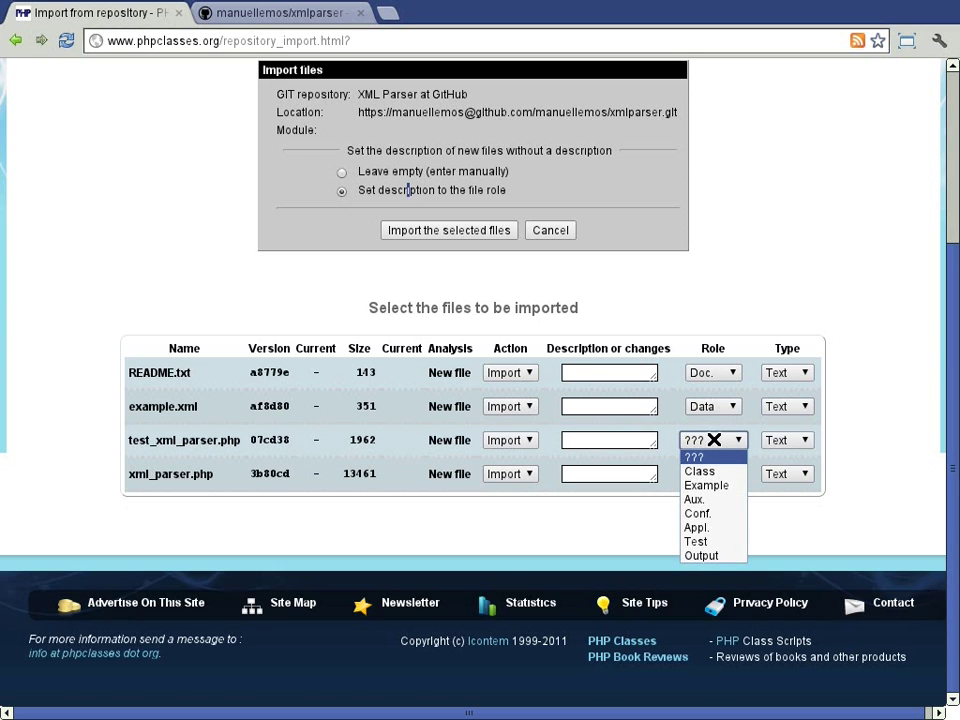
{"action": "left_click", "coordinate": [707, 485]}
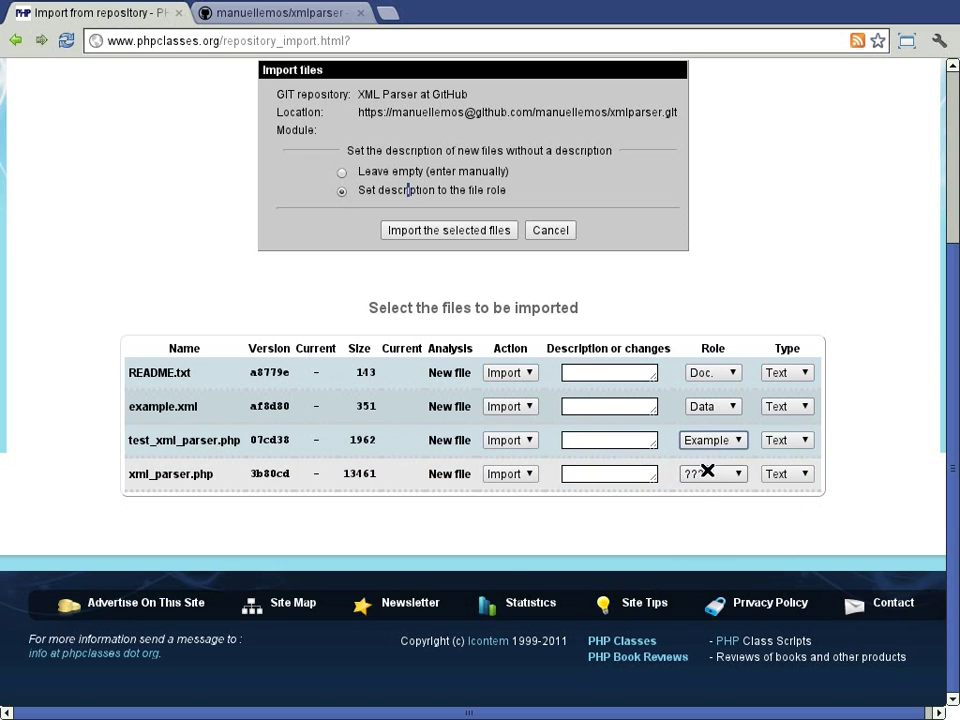
{"action": "left_click", "coordinate": [707, 473]}
{"action": "left_click", "coordinate": [707, 506]}
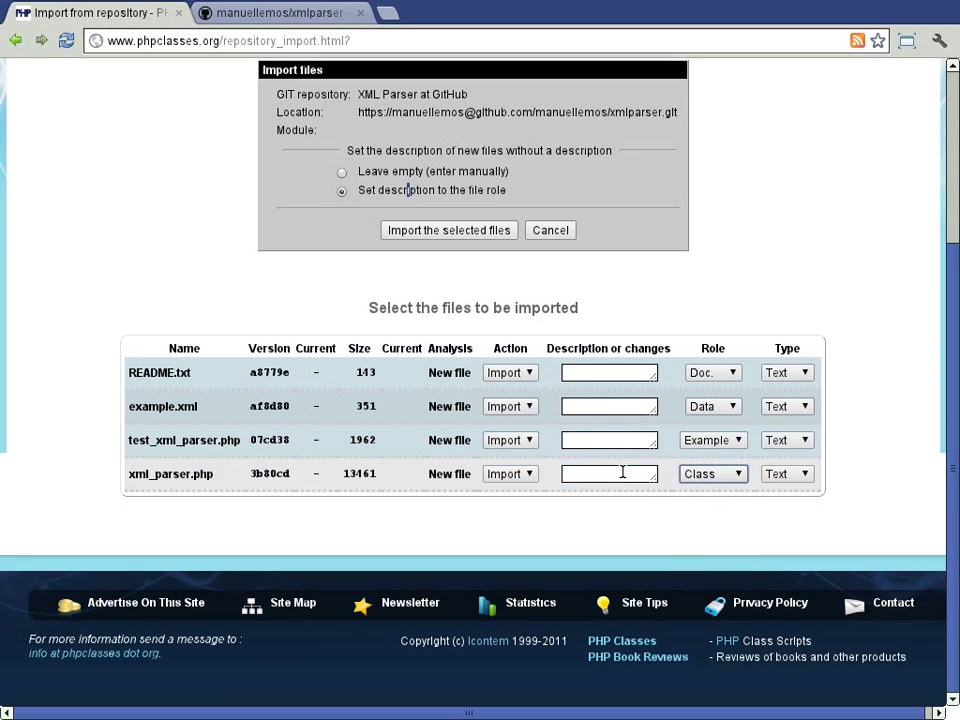
{"action": "left_click", "coordinate": [443, 231]}
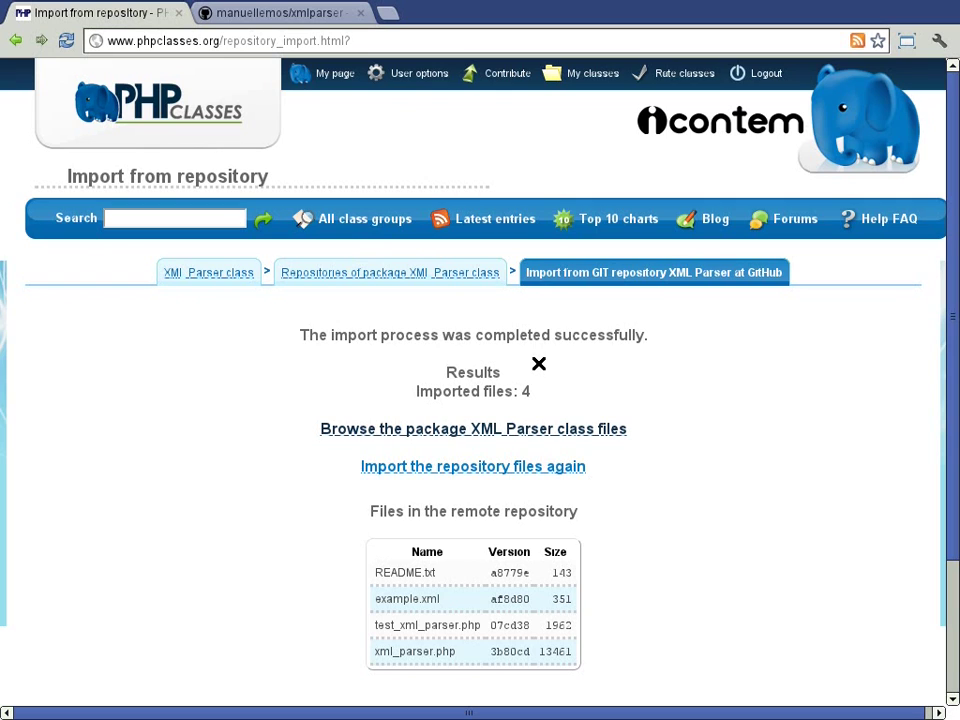
Browse the XML Parser class package files after the 4-file import.
{"action": "left_click", "coordinate": [468, 430]}
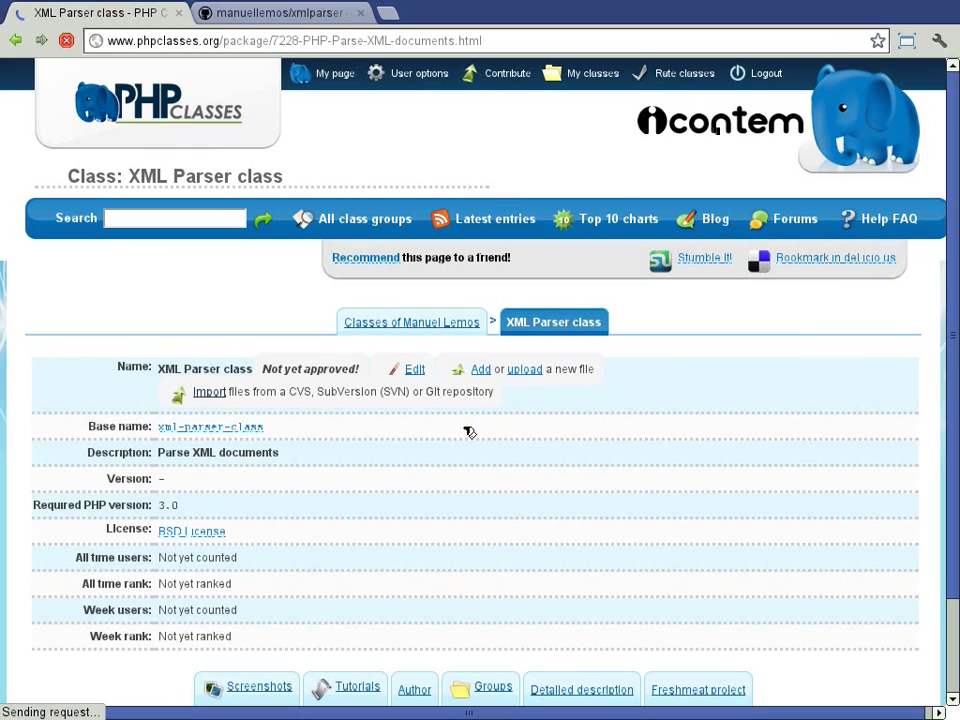
Scroll down the XML Parser class page toward its Files section.
{"action": "scroll", "coordinate": [470, 433], "scroll_direction": "down", "scroll_amount": 8}
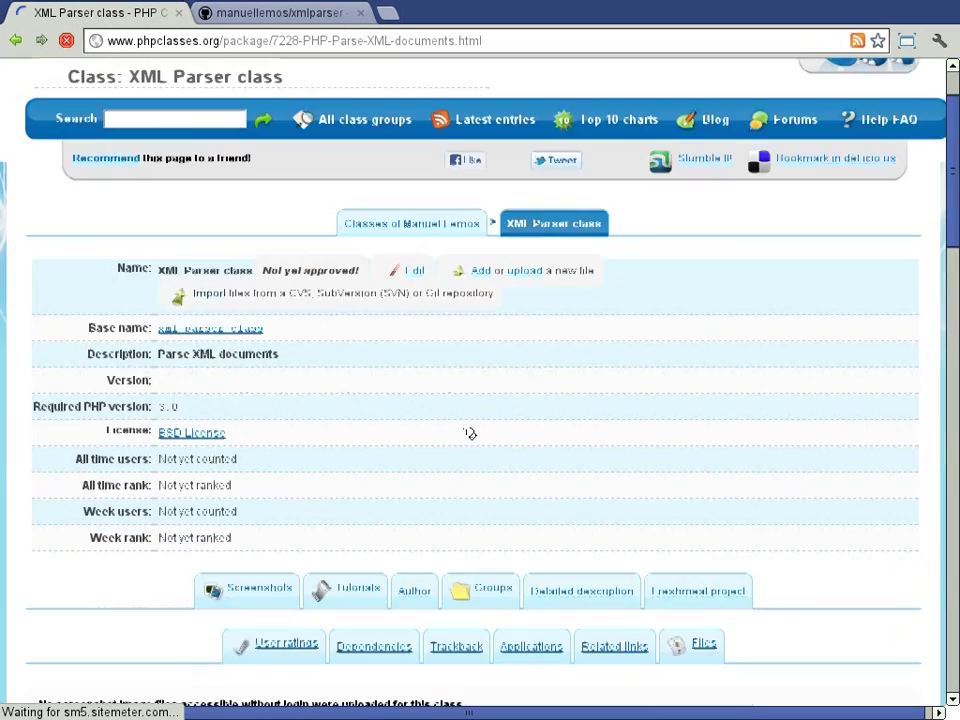
{"action": "scroll", "coordinate": [470, 433], "scroll_direction": "down", "scroll_amount": 10}
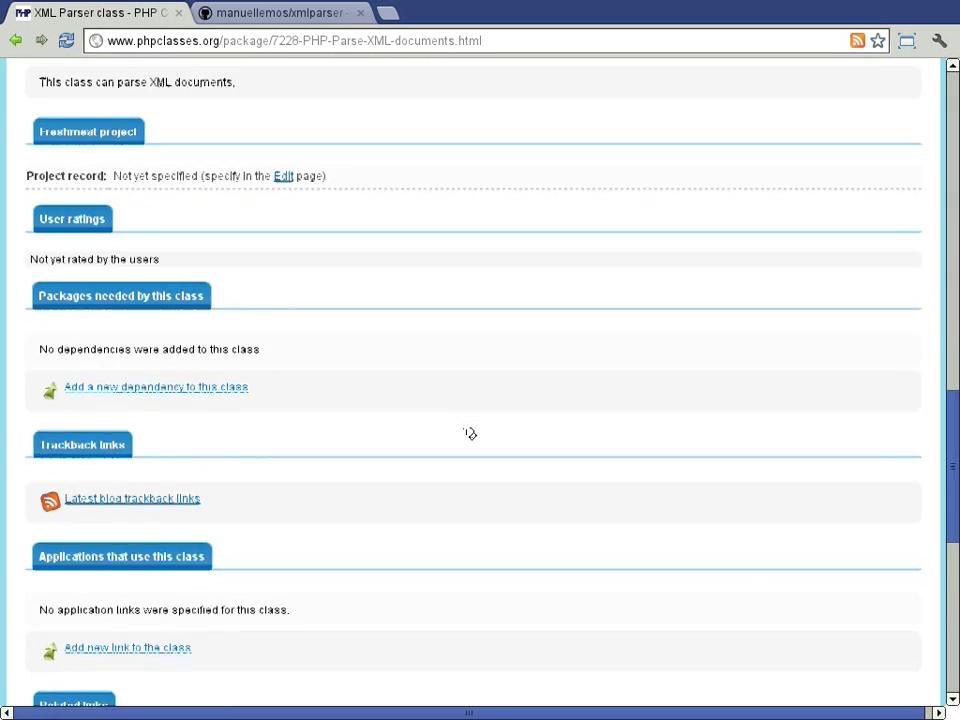